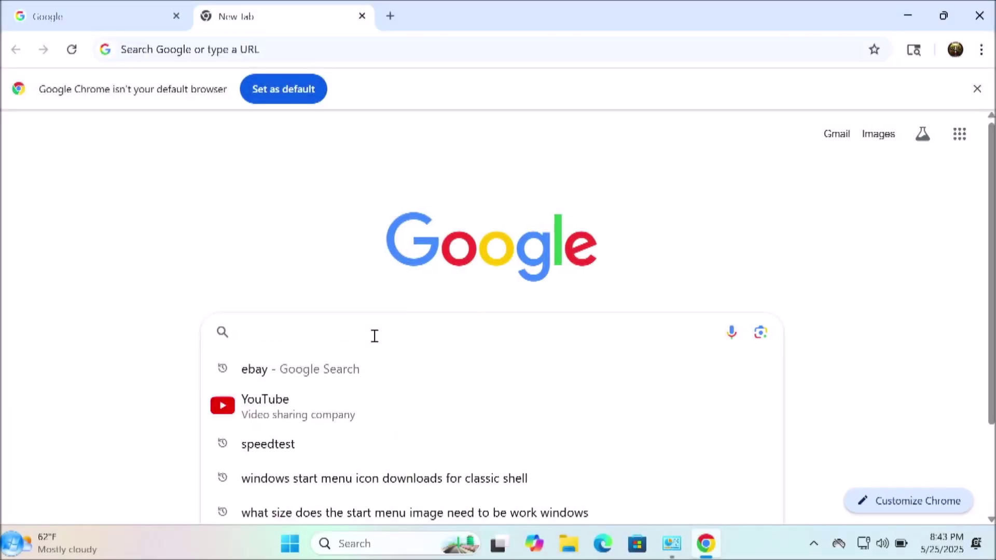
- Search Google for "classic shell" and open the official Classic Shell website from the results
text(classic shell)
key(Return)
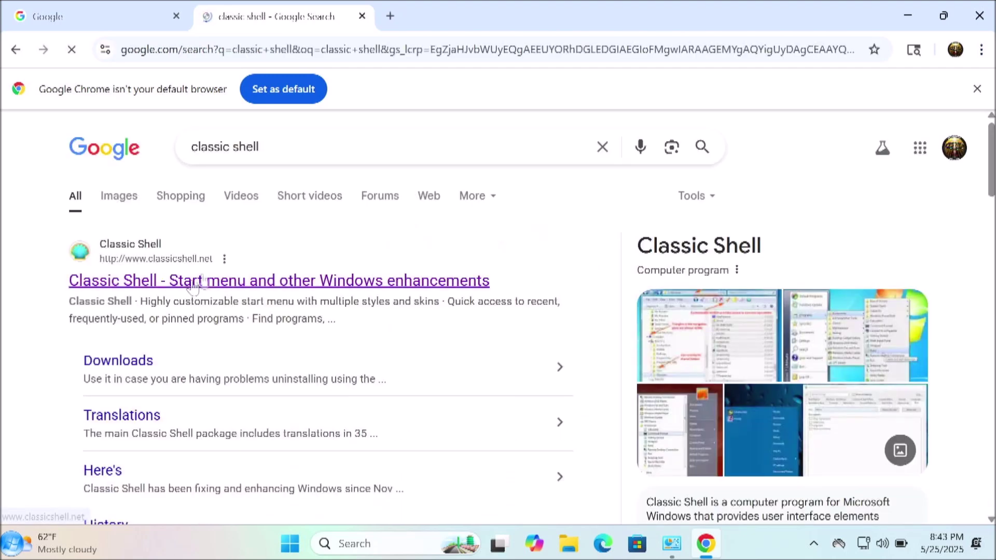
click(193, 286)
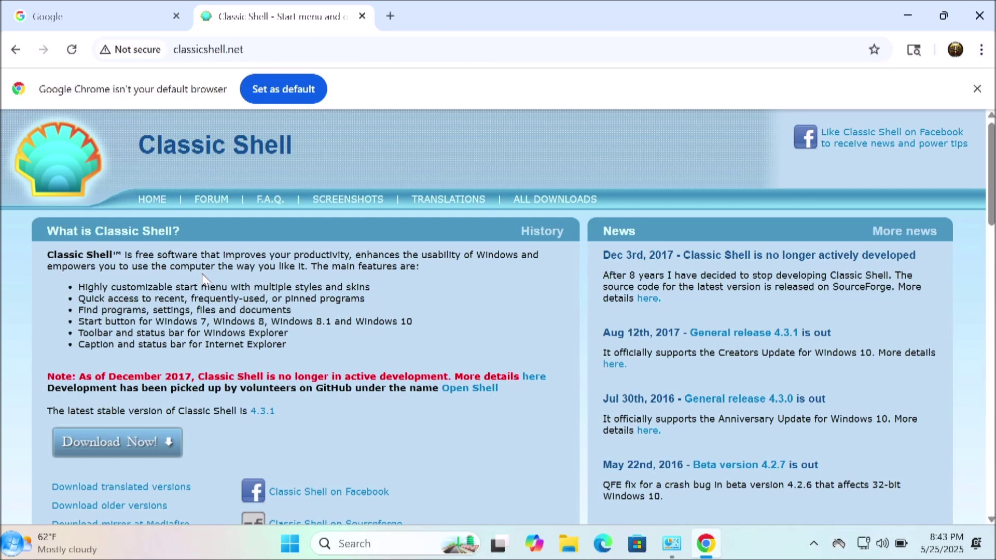
- Download the English Windows installer of Classic Shell 4.3.1 from its FossHub download page
click(146, 445)
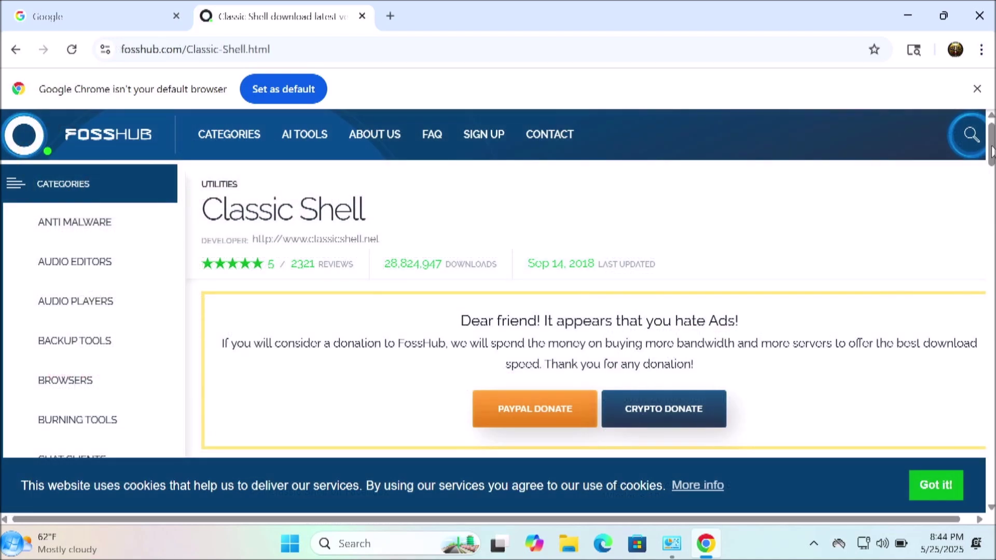
drag(991, 151, 991, 177)
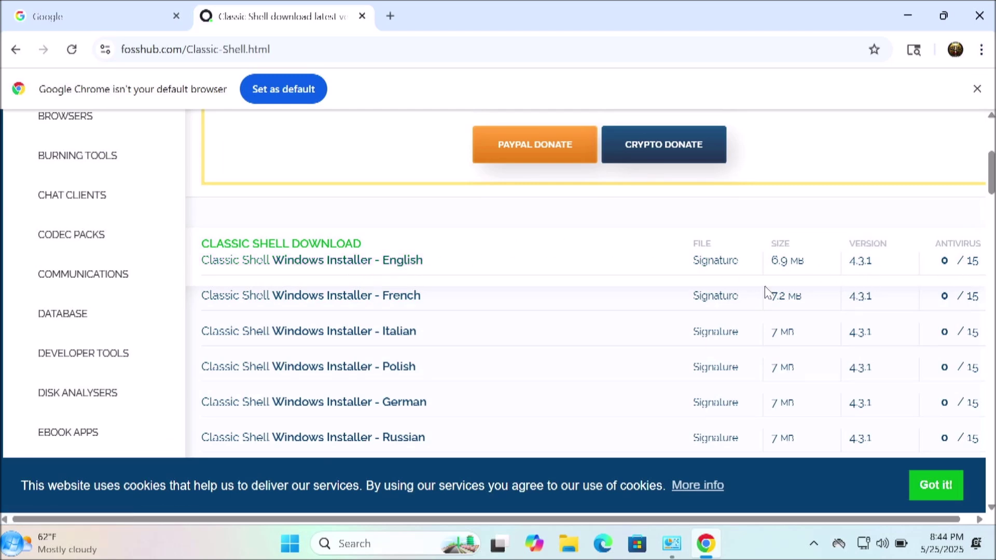
click(292, 265)
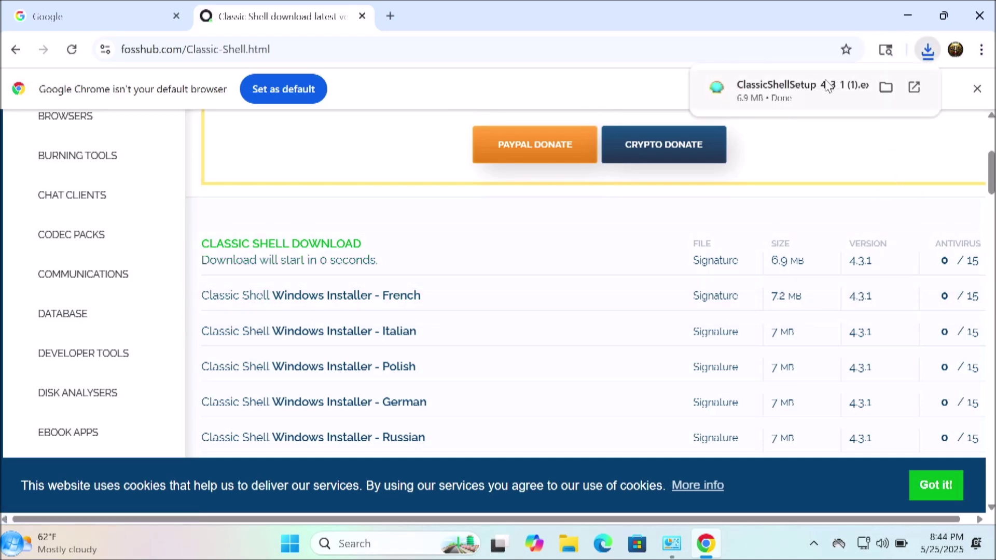
- Run the downloaded Classic Shell setup file from the Downloads folder and complete the setup wizard
click(886, 88)
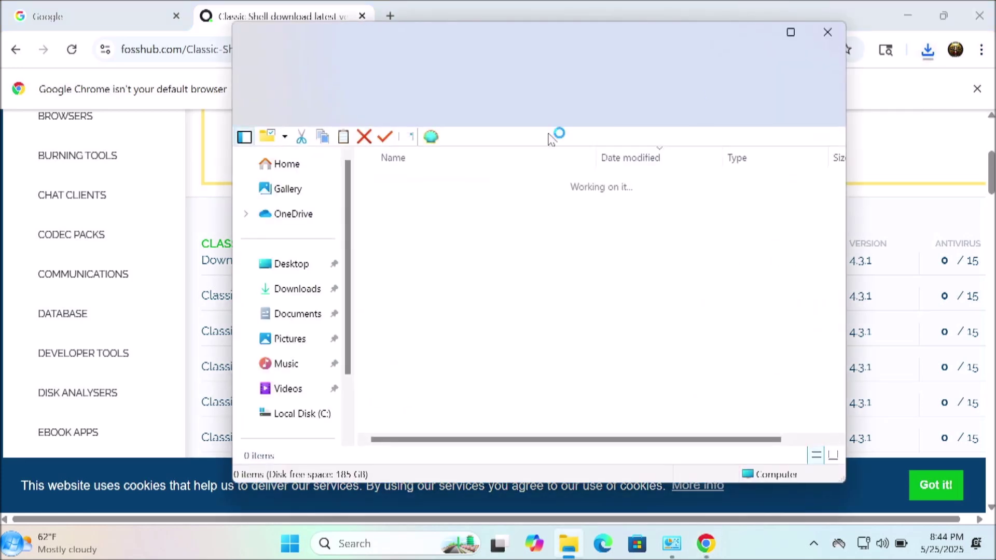
double_click(430, 202)
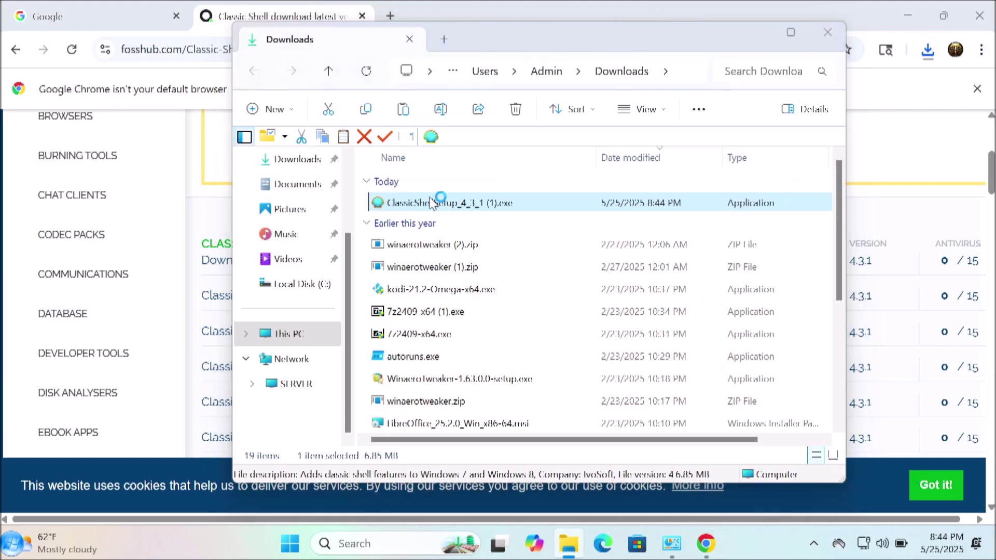
click(604, 396)
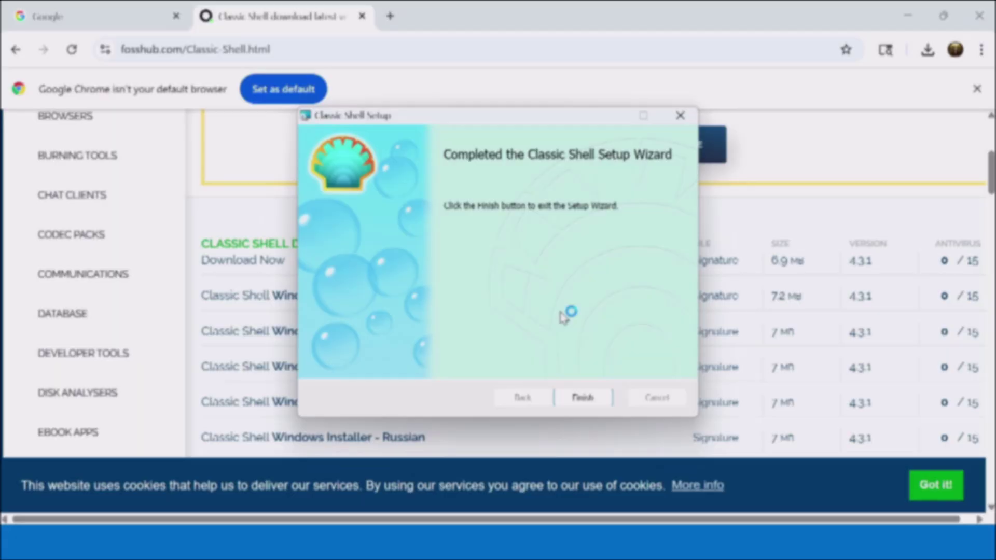
click(581, 399)
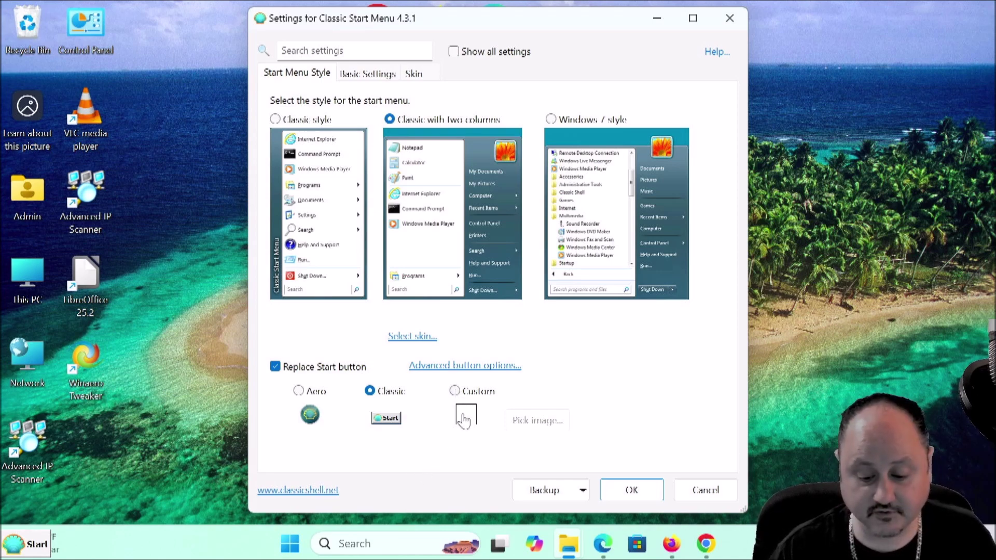
- Set the custom Start button image to start_button_pureocean_zps2e93c89d.png from the Pure folder
click(534, 422)
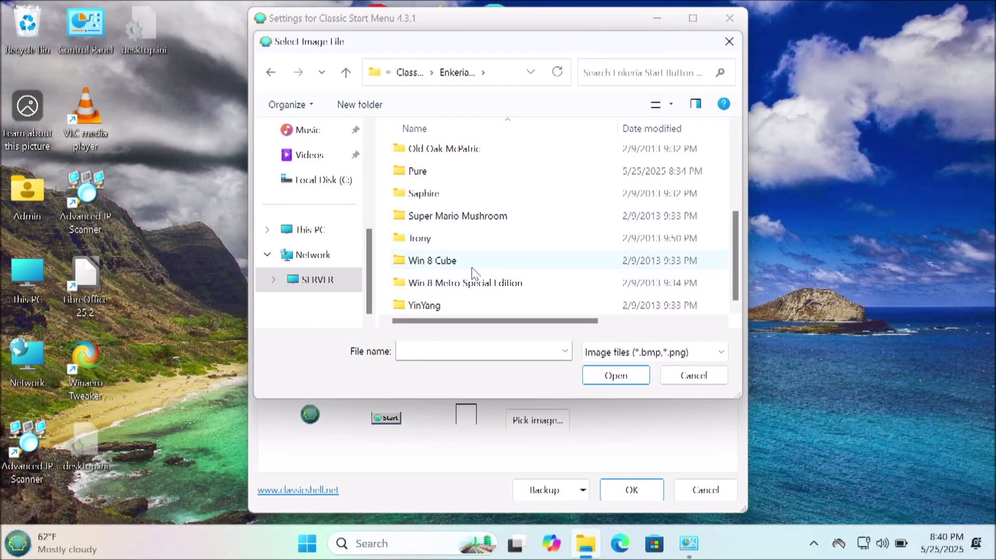
drag(736, 245, 745, 200)
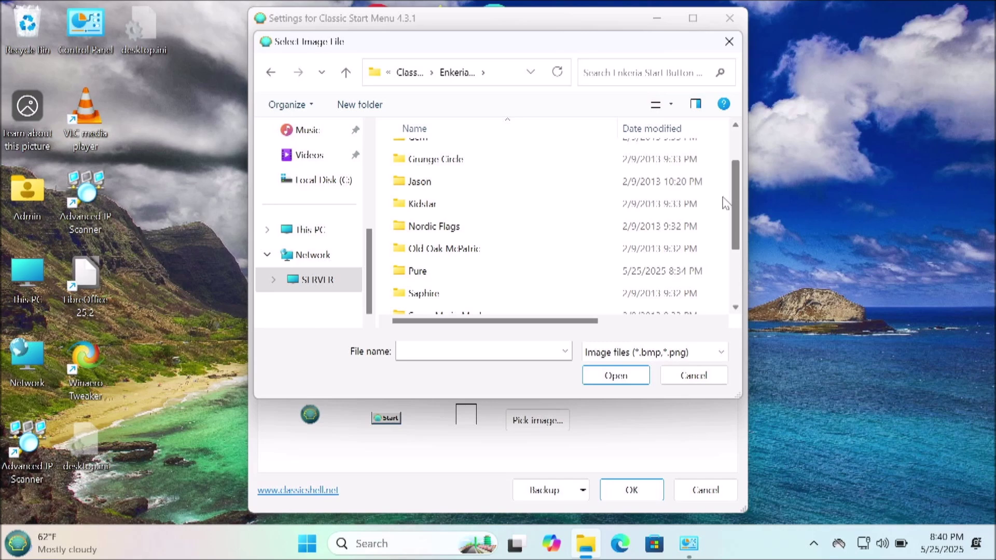
double_click(460, 277)
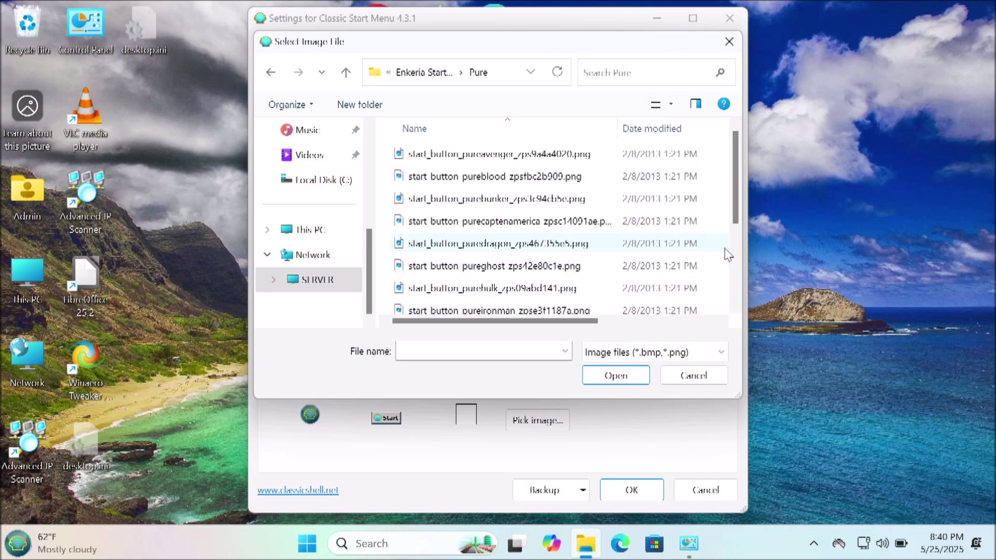
drag(736, 219, 737, 278)
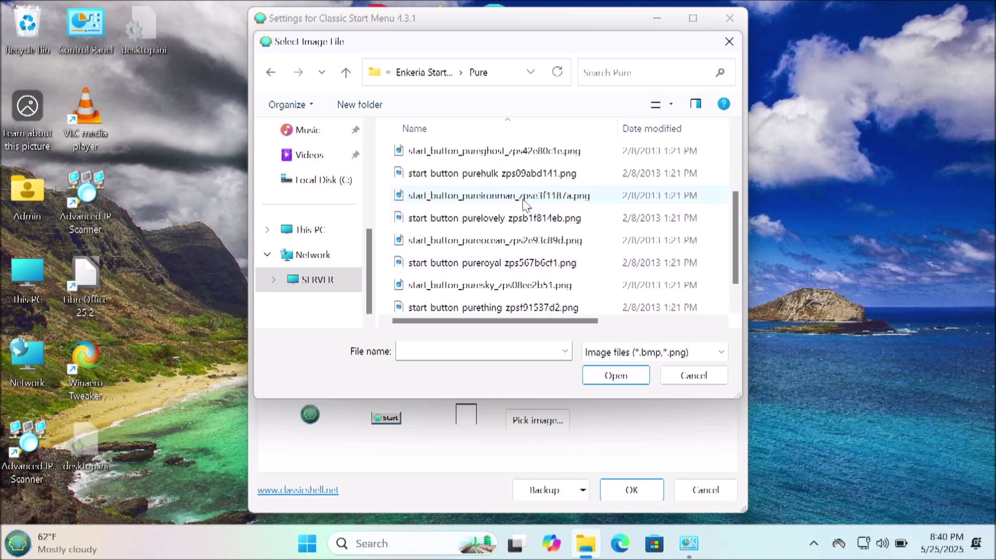
click(512, 243)
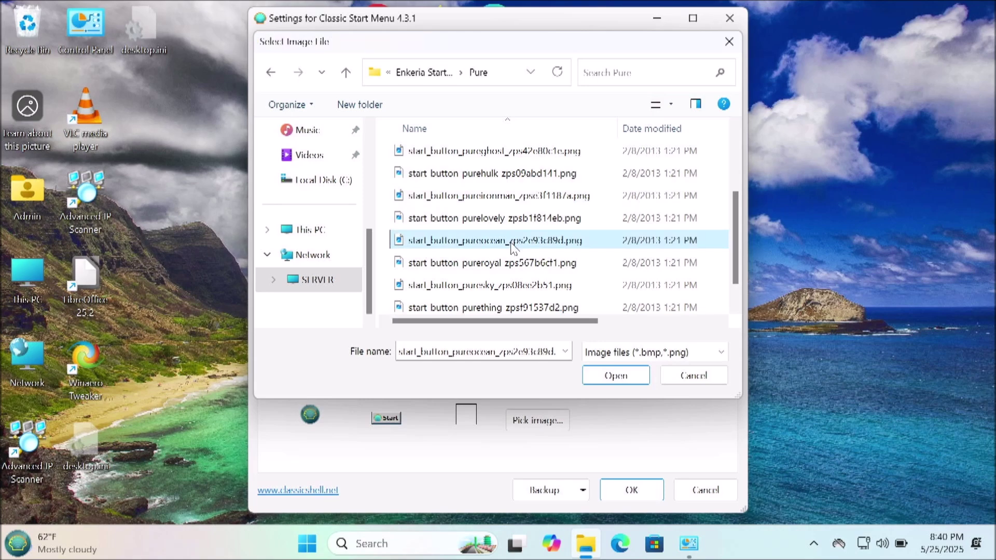
double_click(512, 248)
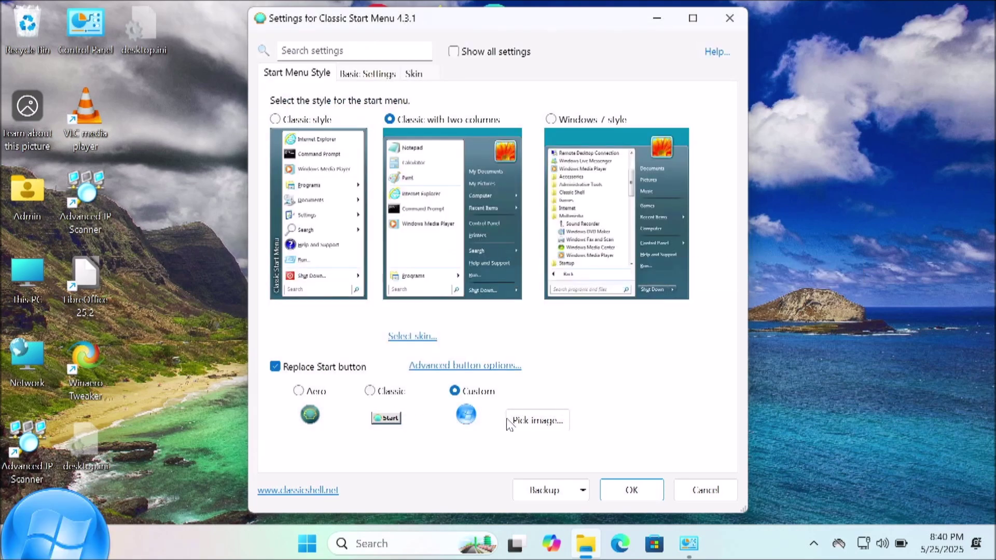
- Set the custom Start button's size to 40 in the advanced button options and save the settings
click(474, 366)
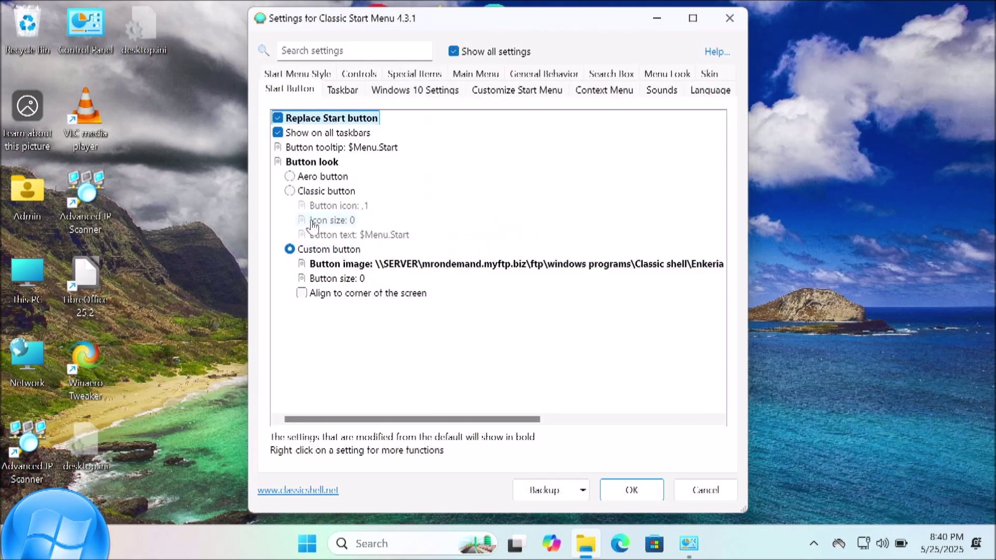
click(337, 279)
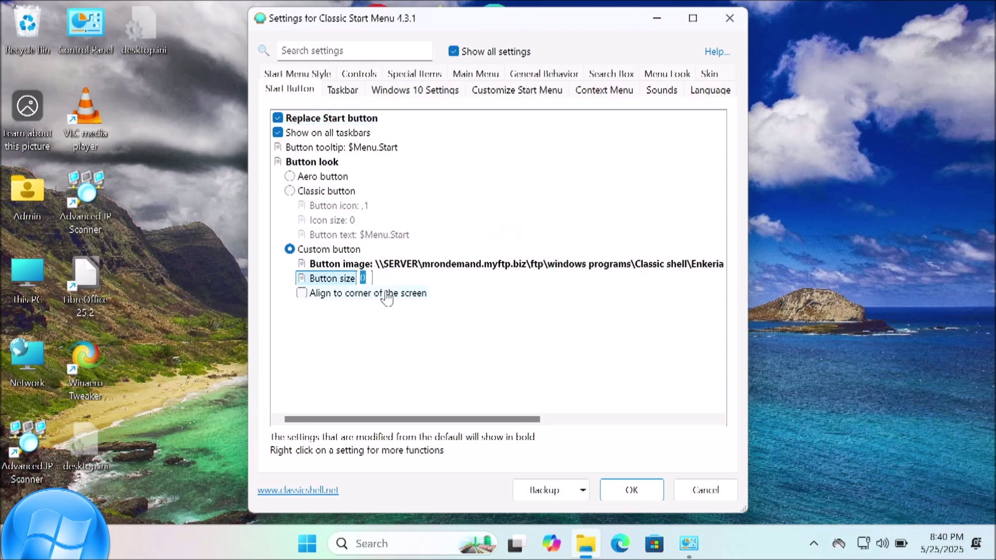
key(BackSpace)
text(40)
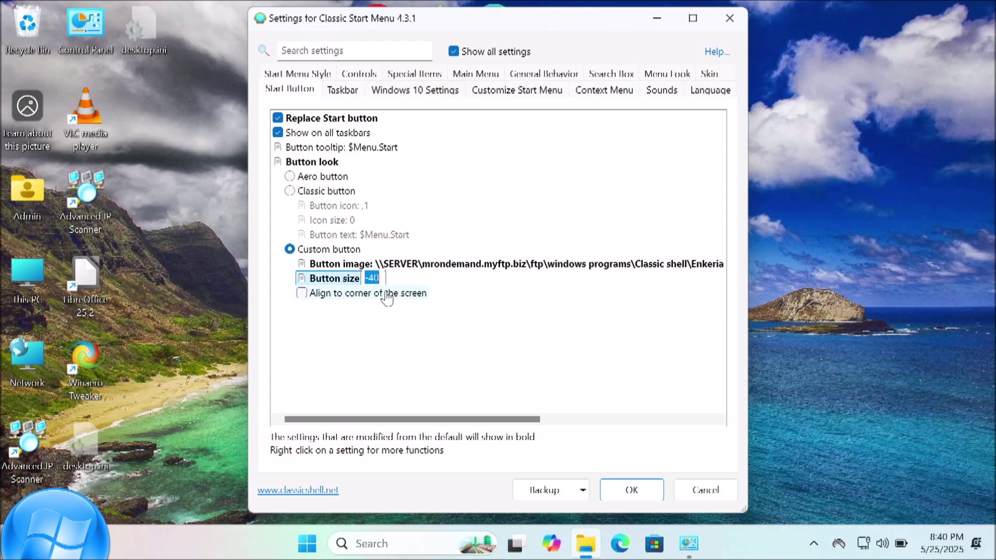
click(636, 489)
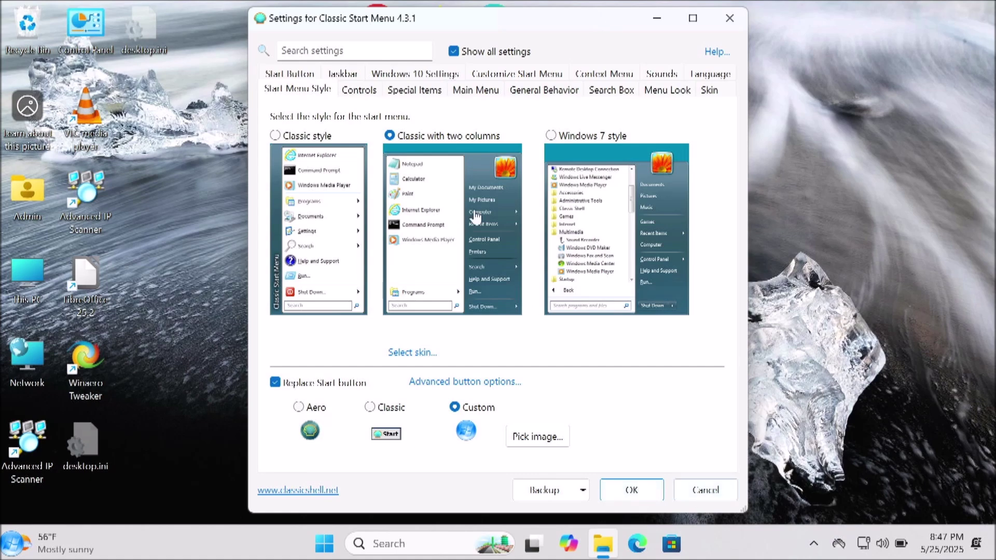
- Examine the full range of Classic Start Menu settings categories, from Controls and Menu Look to Language, Context Menu, Taskbar and Start Button
click(359, 90)
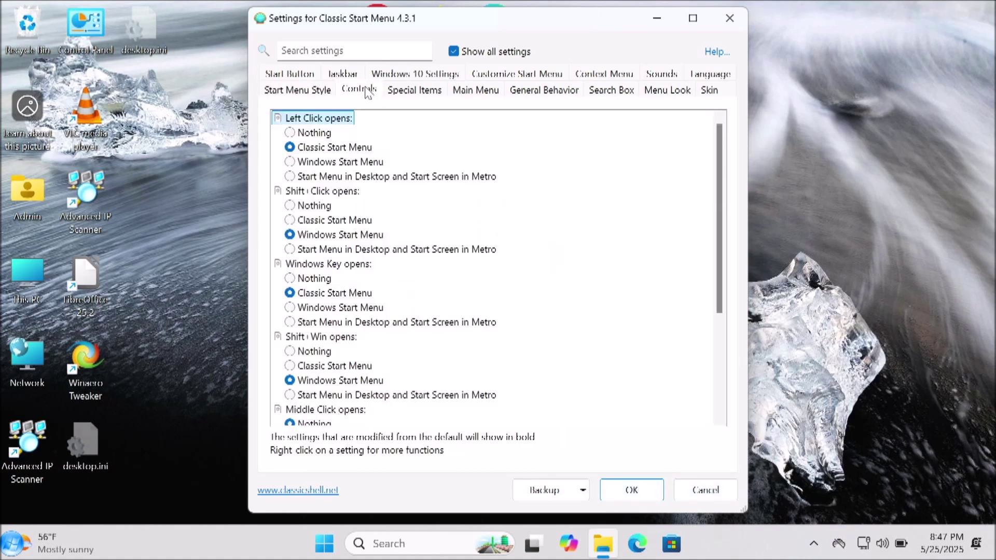
click(423, 91)
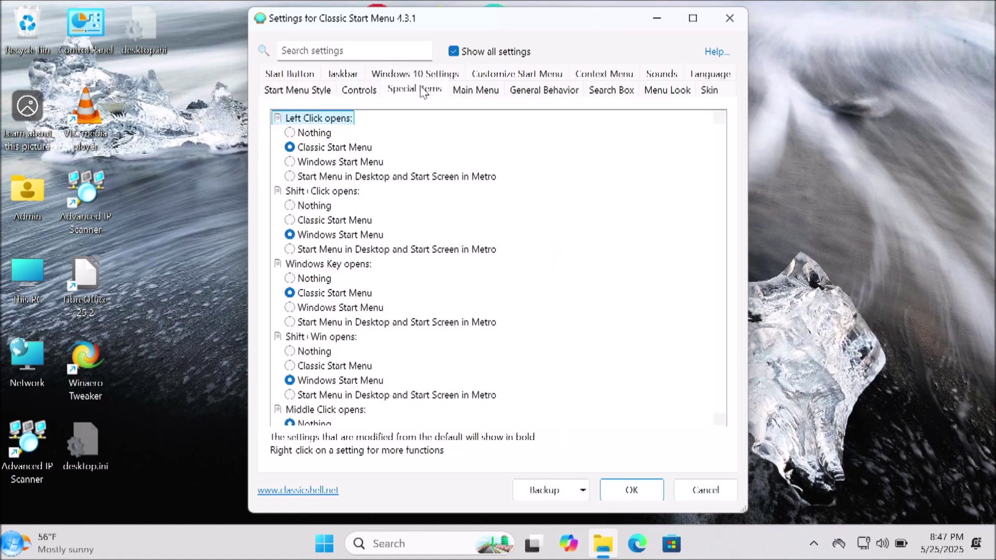
click(480, 92)
click(548, 96)
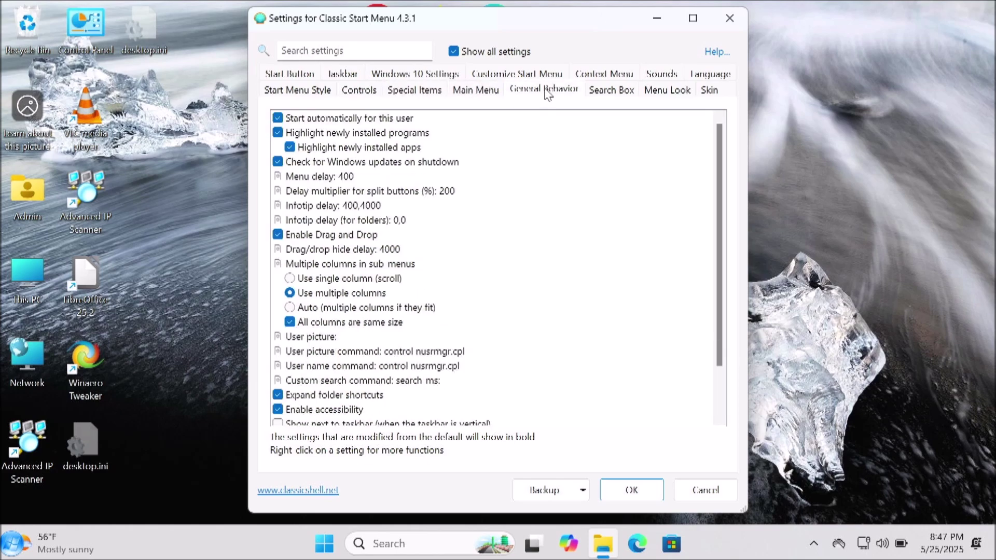
click(602, 91)
click(659, 92)
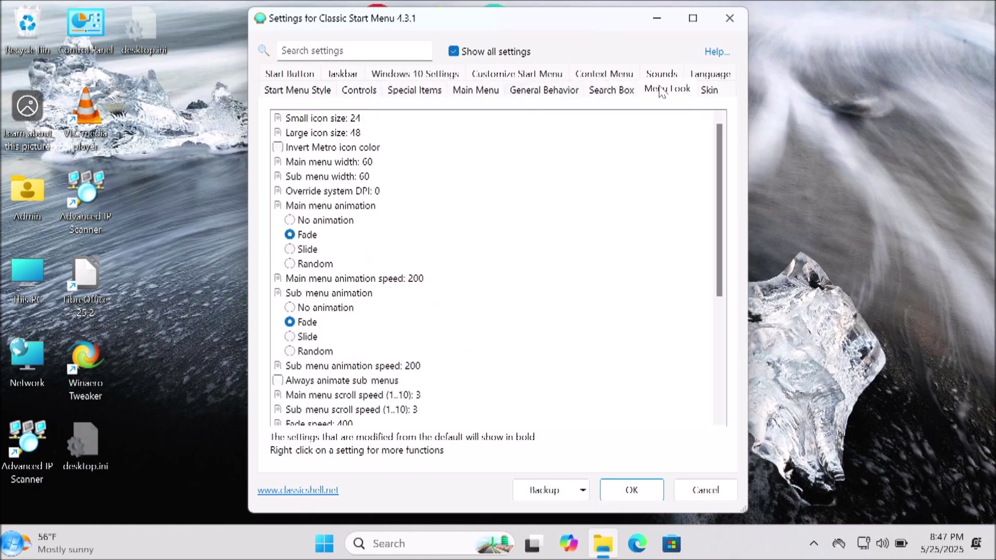
click(710, 91)
click(714, 77)
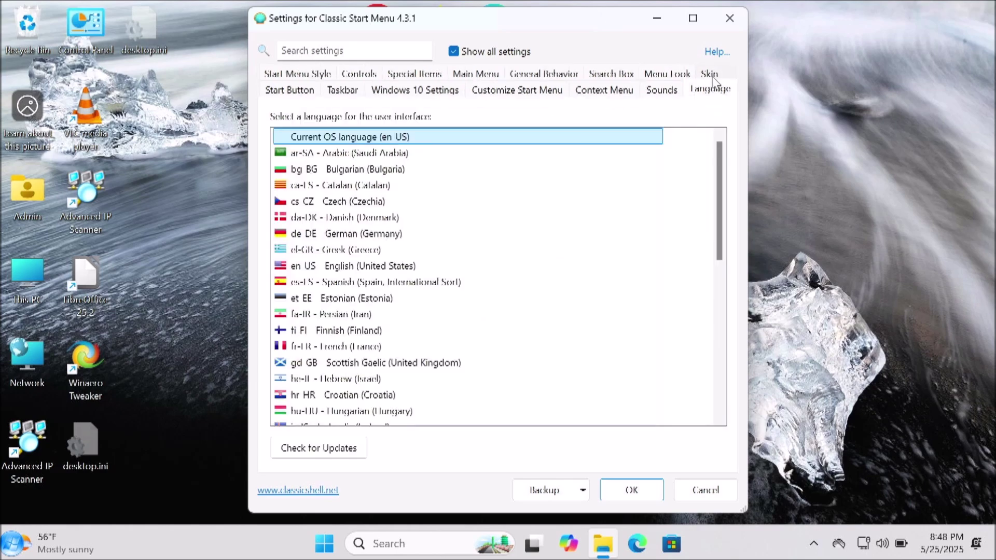
click(654, 94)
click(604, 93)
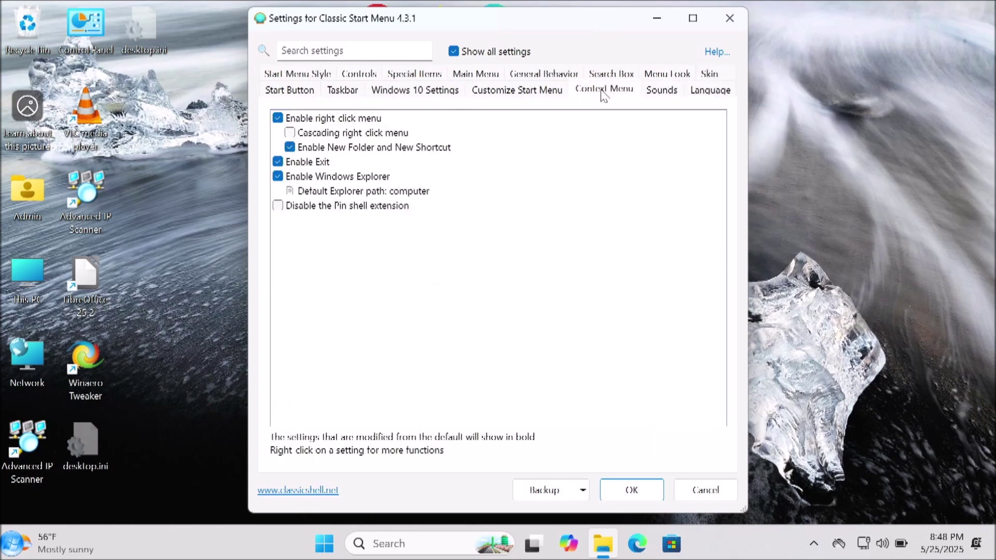
click(550, 93)
click(446, 91)
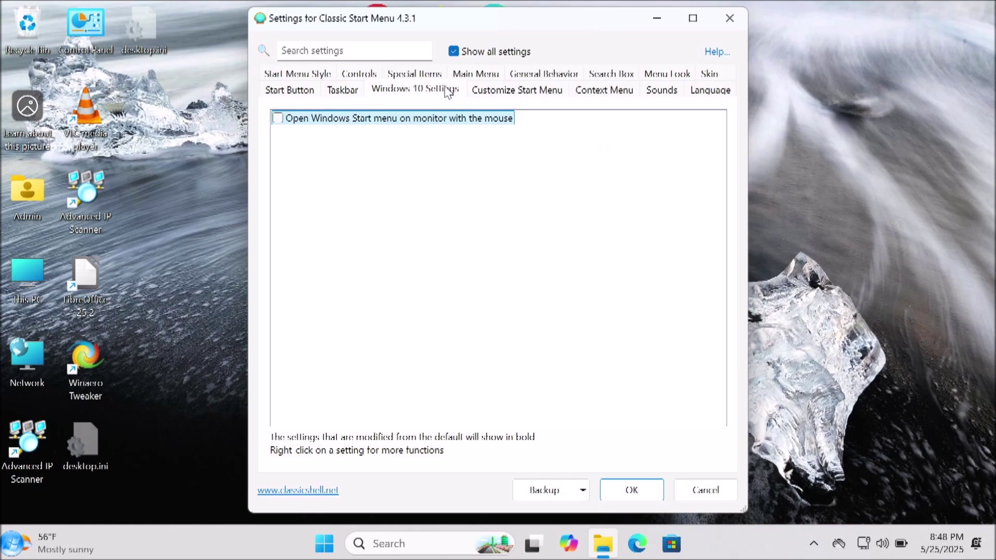
click(325, 95)
click(295, 92)
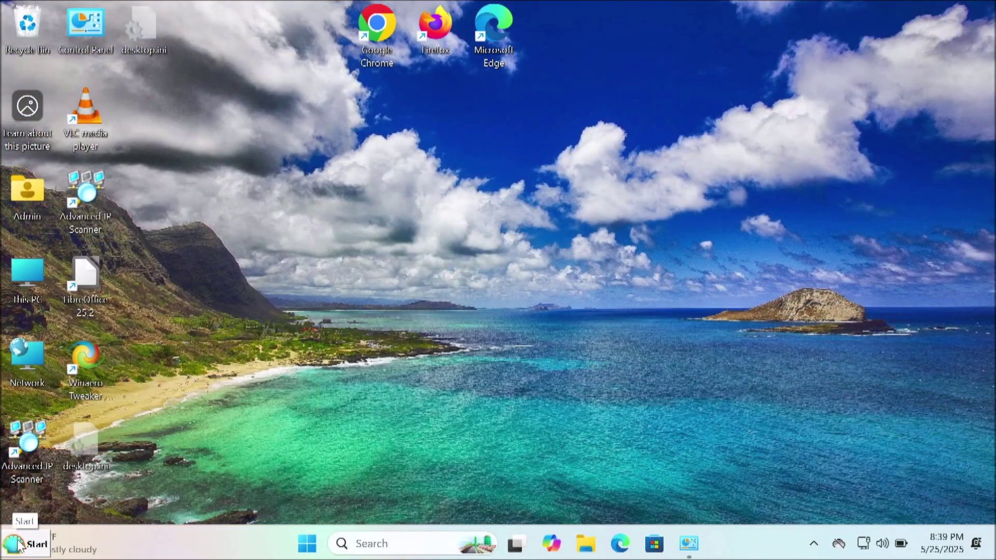
- Open Classic Start Menu Settings from the Start menu and review the basic settings, available skins and start menu styles
click(19, 546)
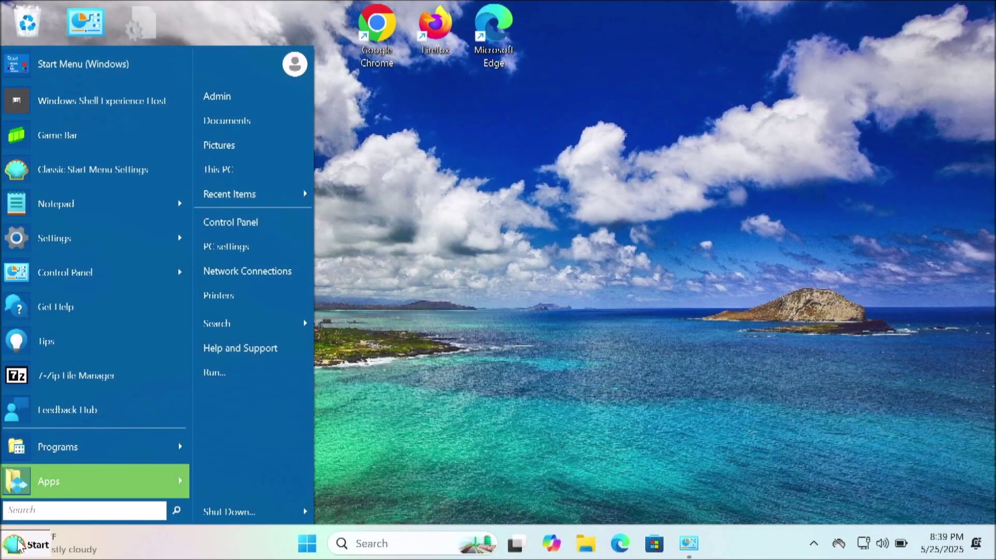
click(90, 170)
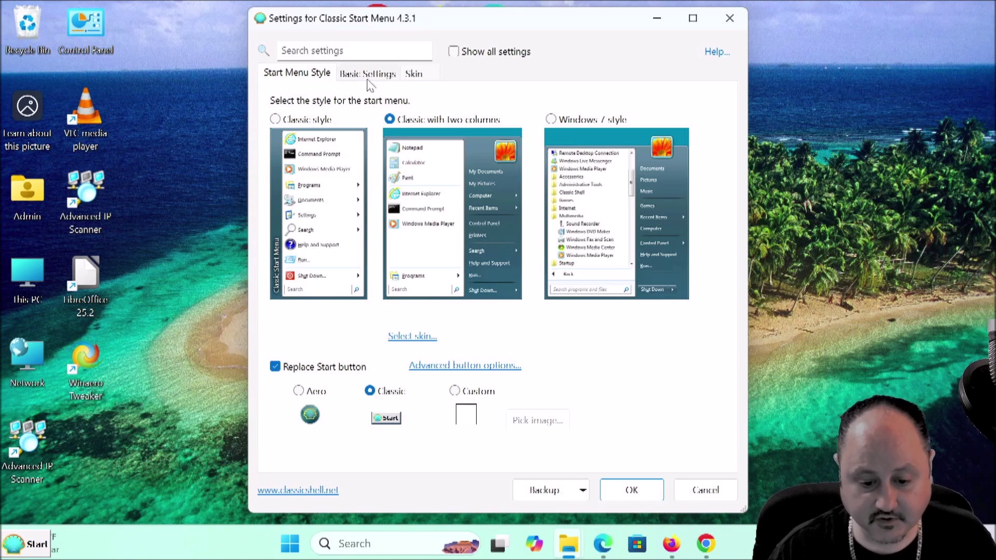
click(366, 75)
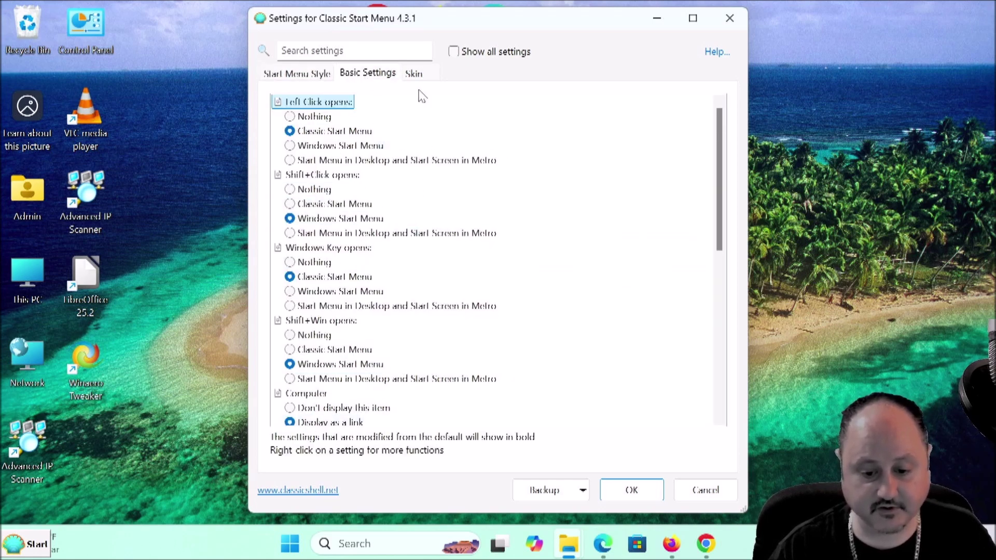
click(420, 77)
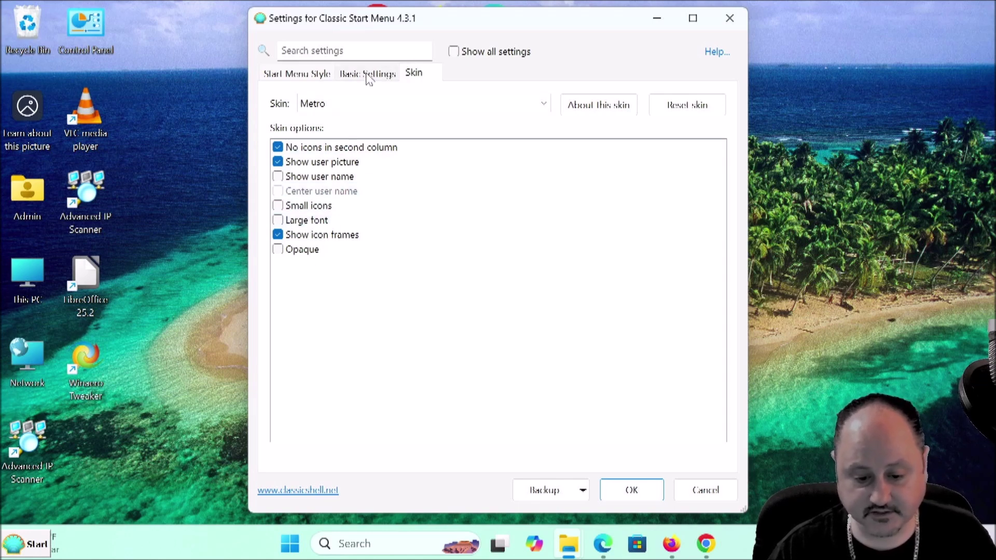
click(354, 109)
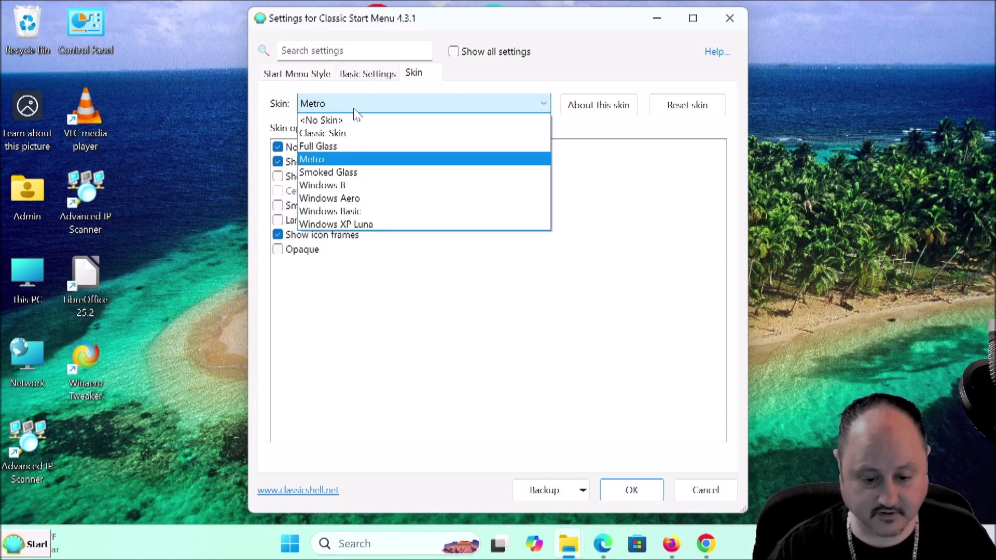
click(355, 111)
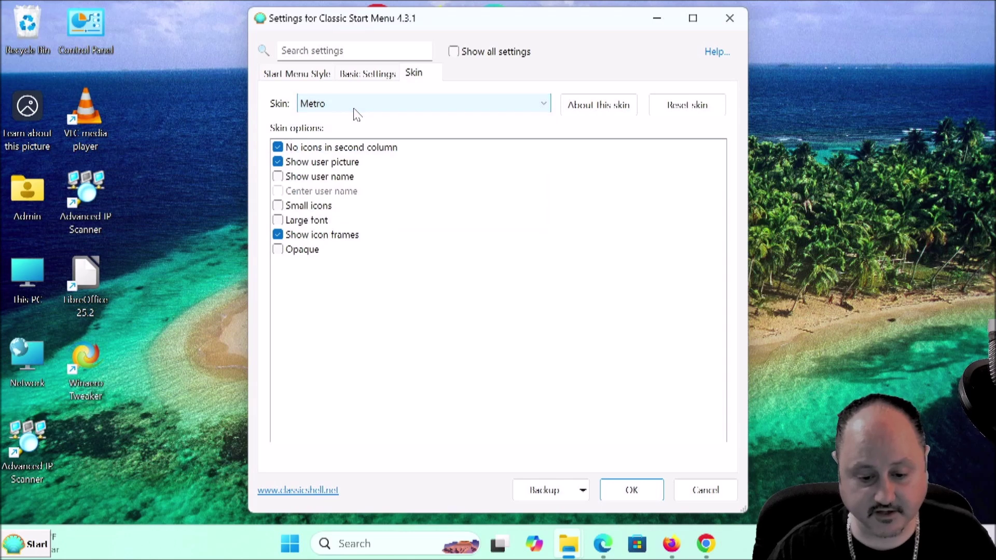
click(374, 76)
click(308, 75)
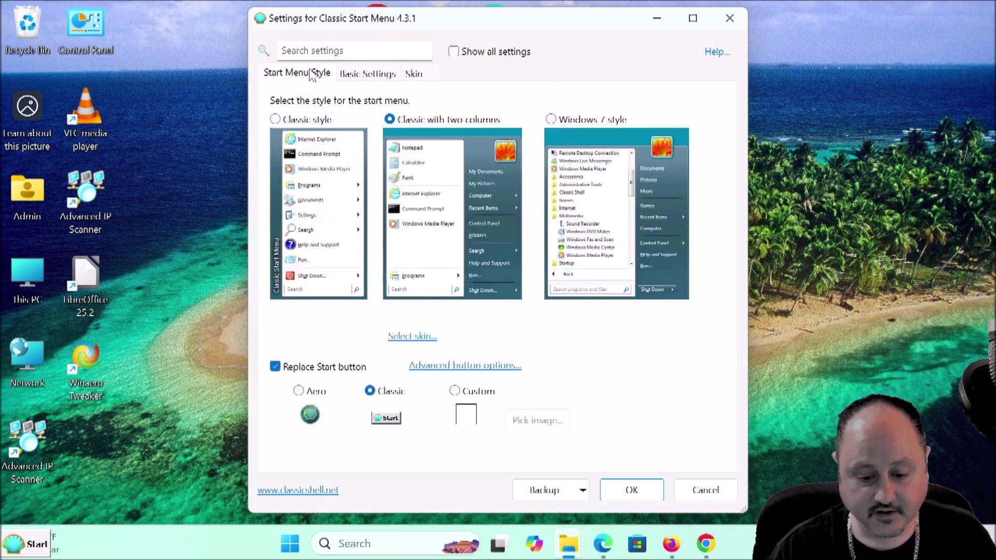